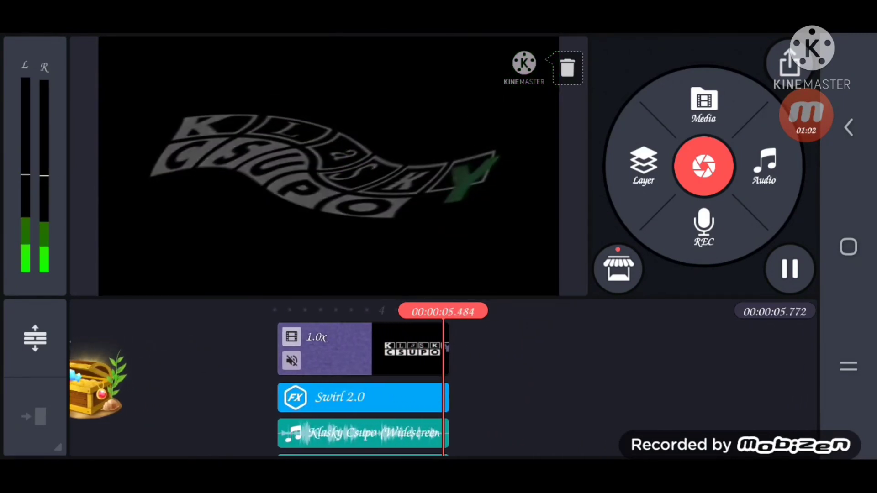
Check the Swirl 2.0 layer's radius 35 and strength 11, then rewind the playhead to 0.
left_click(360, 398)
left_click(692, 180)
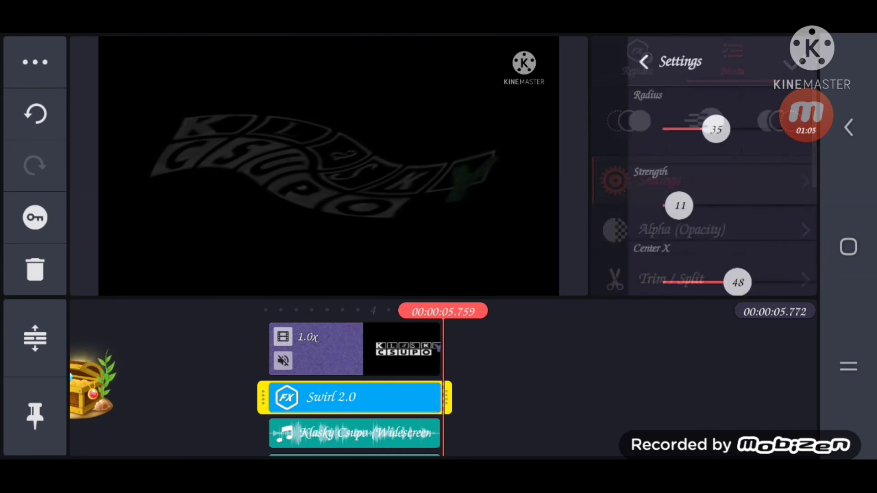
left_click(790, 61)
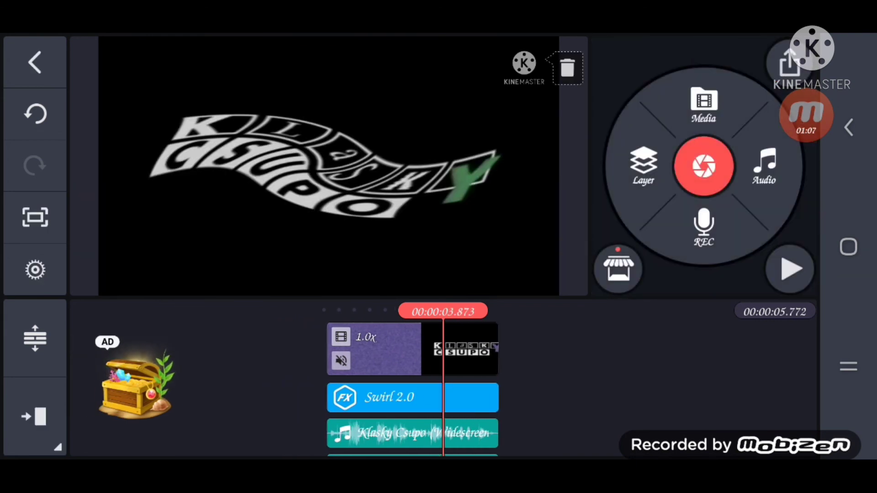
left_click_drag(343, 349, 499, 350)
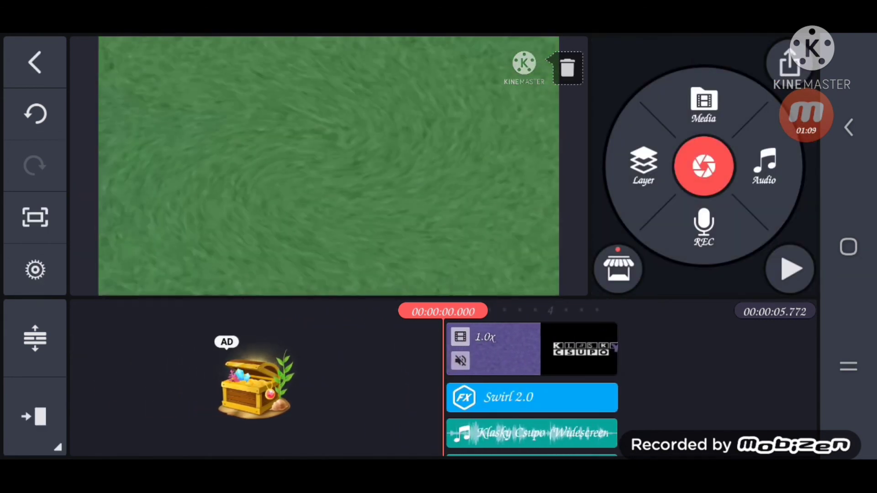